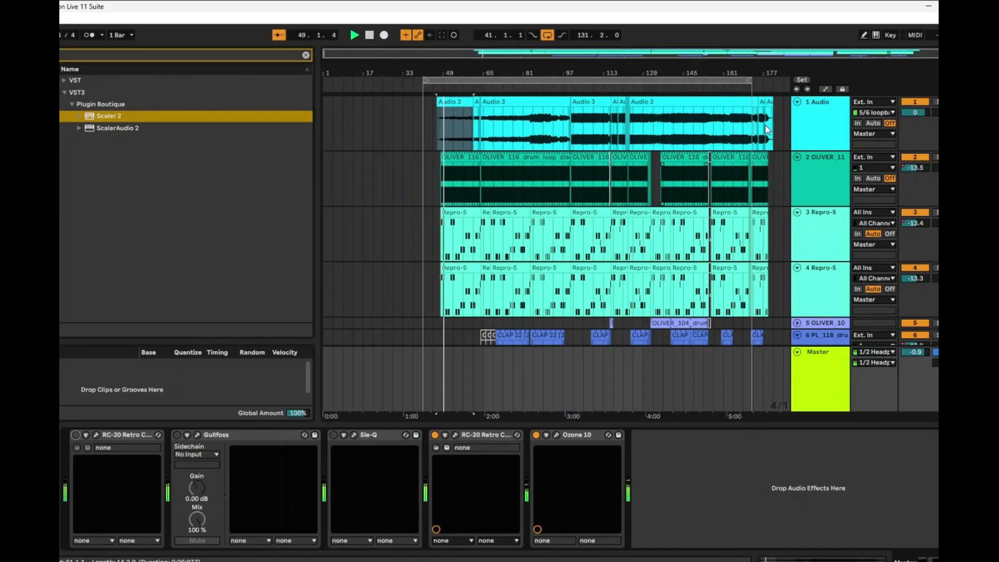
Show the 1 Audio track's effect chain and examine the arrangement around bars 55 to 81 during playback.
{"action": "left_click", "coordinate": [827, 111]}
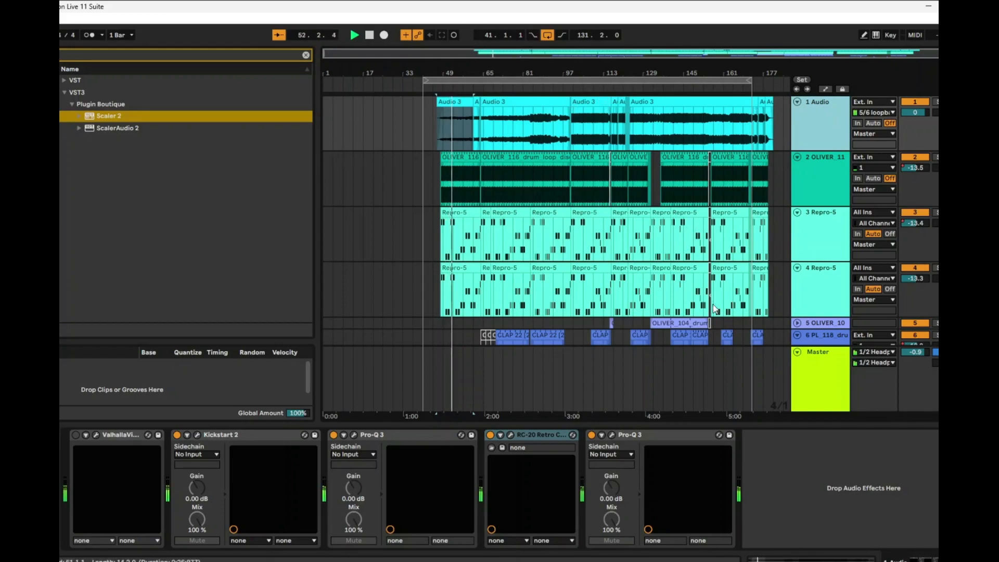
{"action": "left_click_drag", "start_coordinate": [483, 73], "coordinate": [592, 75]}
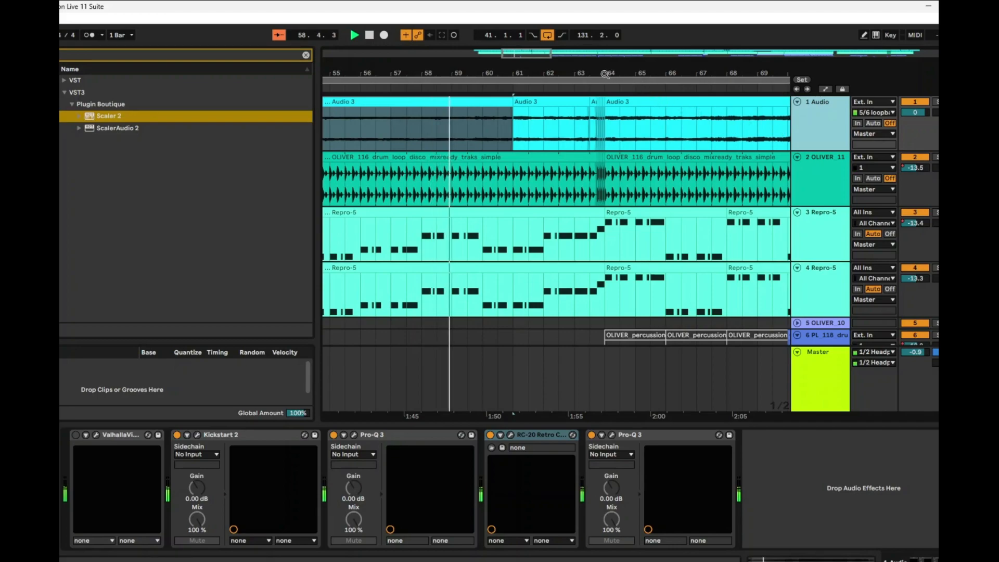
{"action": "left_click_drag", "start_coordinate": [603, 74], "coordinate": [456, 74]}
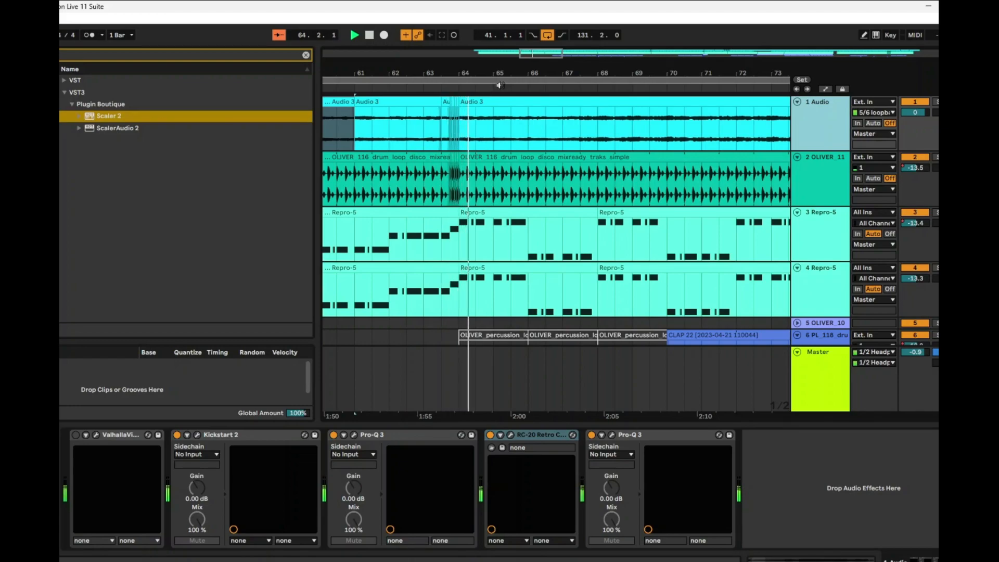
{"action": "scroll", "coordinate": [576, 196], "scroll_direction": "down", "scroll_amount": 3}
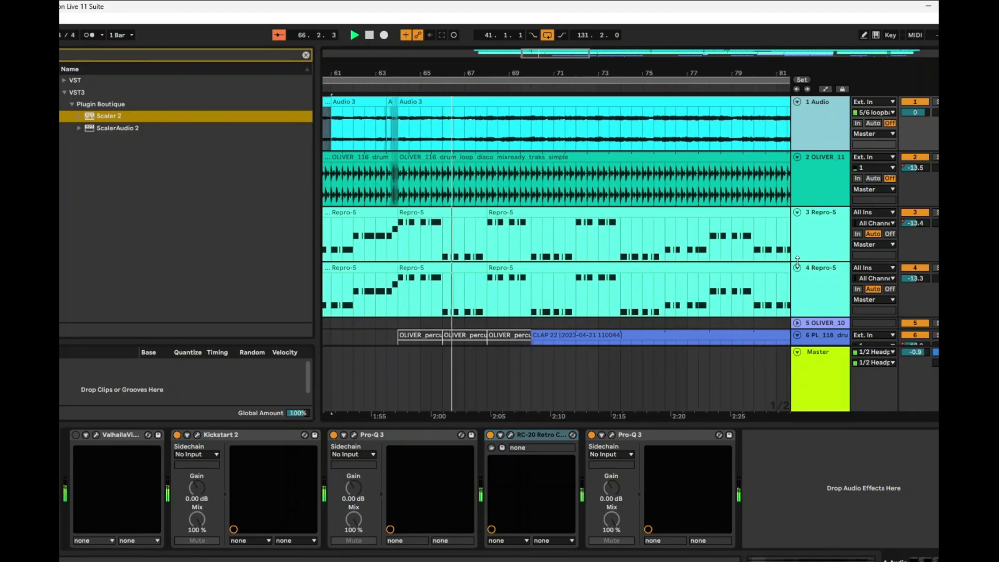
Fold the 4 Repro-5 track and examine the percussion and clap clips between bars 61 and 97.
{"action": "left_click", "coordinate": [797, 268]}
{"action": "scroll", "coordinate": [738, 260], "scroll_direction": "down", "scroll_amount": 3}
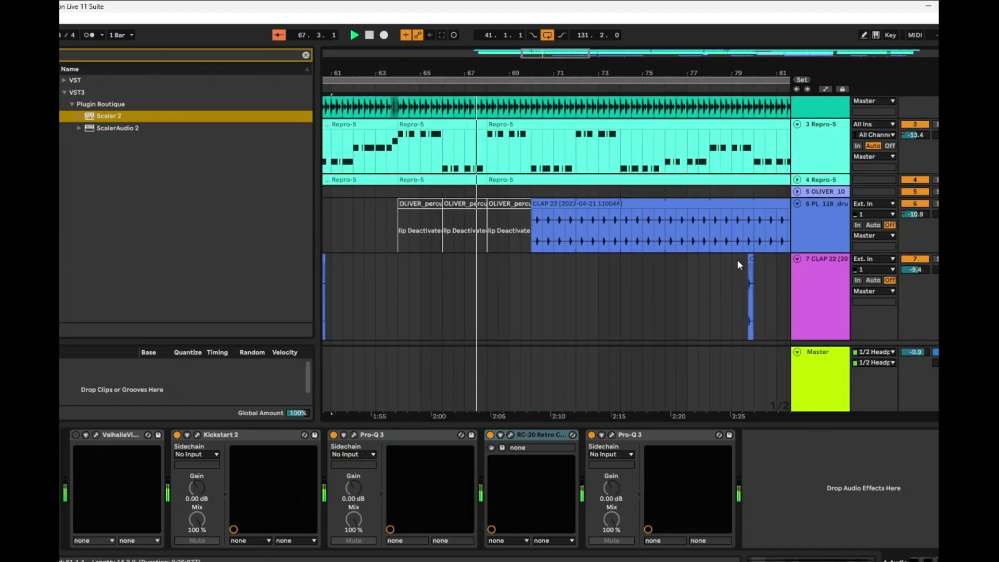
{"action": "scroll", "coordinate": [738, 260], "scroll_direction": "up", "scroll_amount": 3}
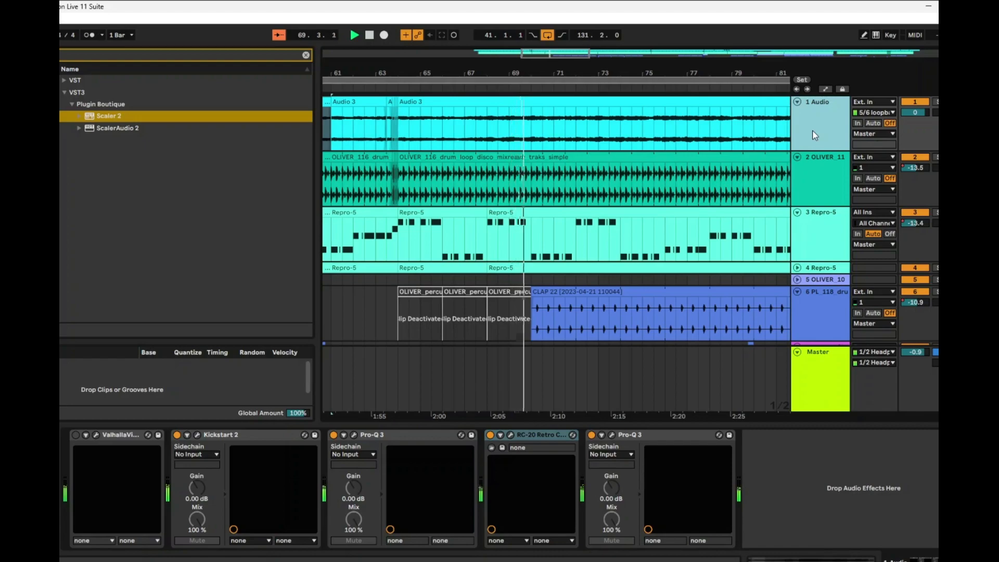
{"action": "key", "text": "minus"}
{"action": "left_click_drag", "start_coordinate": [555, 83], "coordinate": [557, 69]}
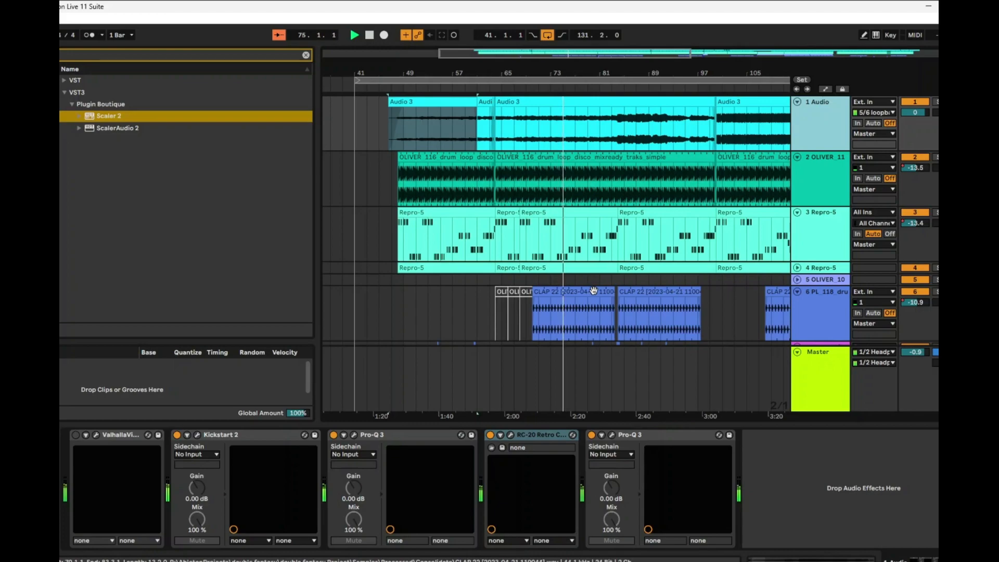
{"action": "left_click_drag", "start_coordinate": [594, 72], "coordinate": [595, 83]}
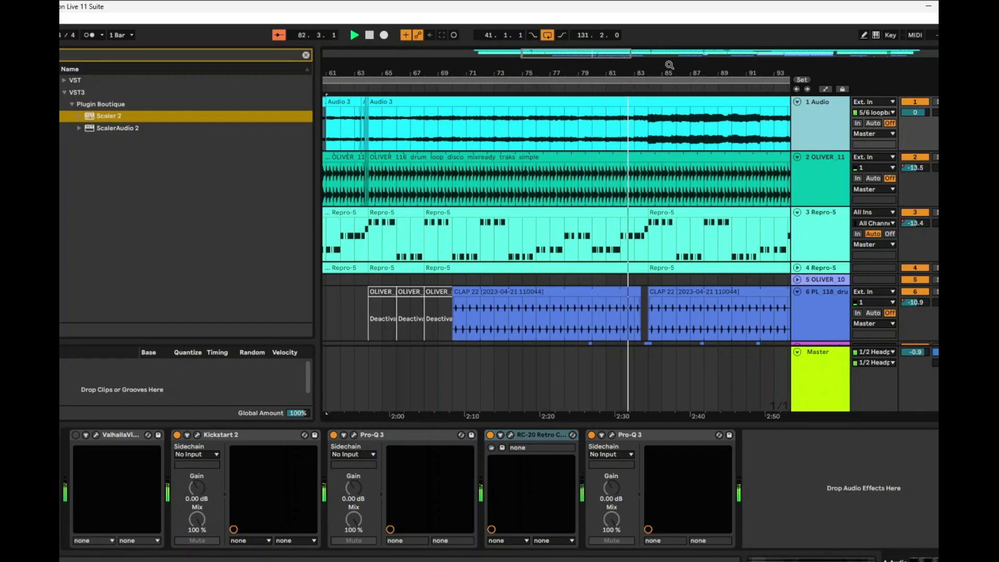
{"action": "left_click_drag", "start_coordinate": [670, 64], "coordinate": [598, 74]}
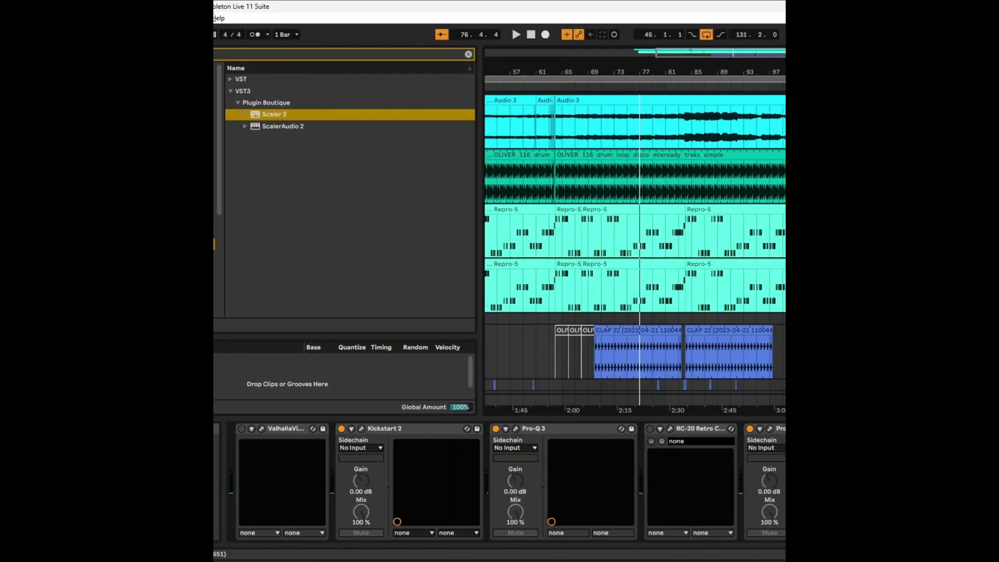
Open the Audio 3 clip's waveform in the clip editor and play the arrangement.
{"action": "double_click", "coordinate": [584, 103]}
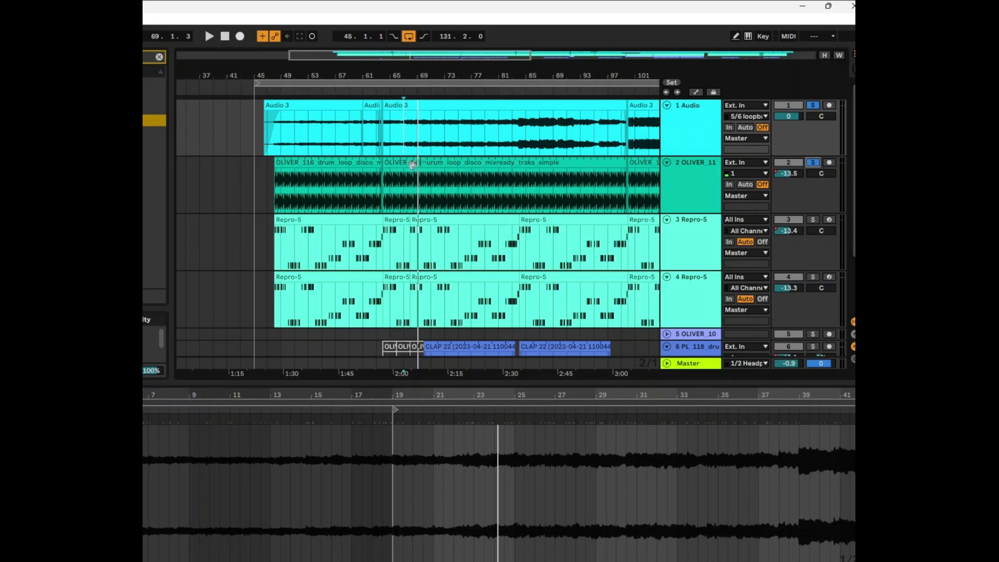
{"action": "key", "text": "space"}
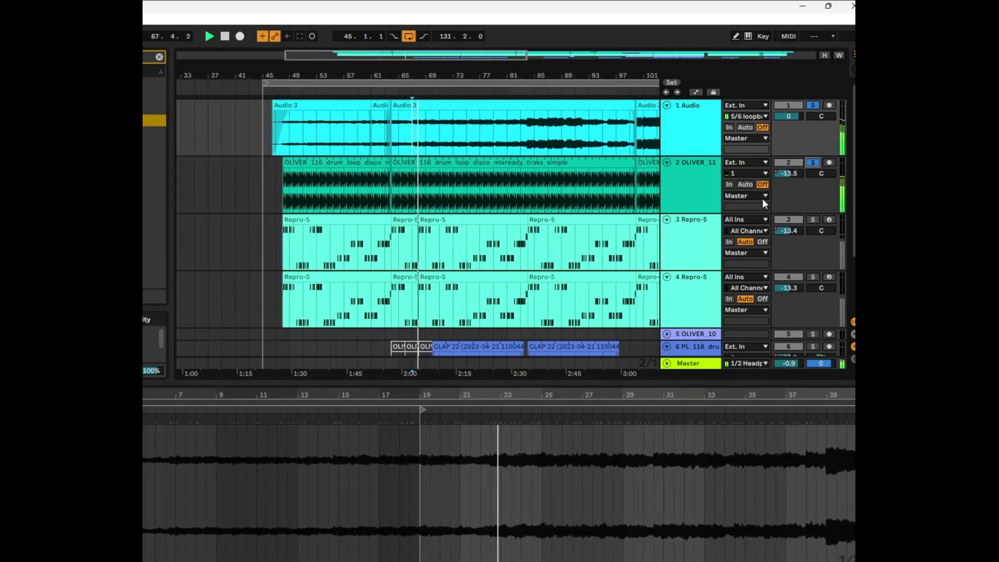
Inspect the EQ curve of Pro-Q 3 on the 1 Audio track and close the plug-in window.
{"action": "left_click", "coordinate": [703, 139]}
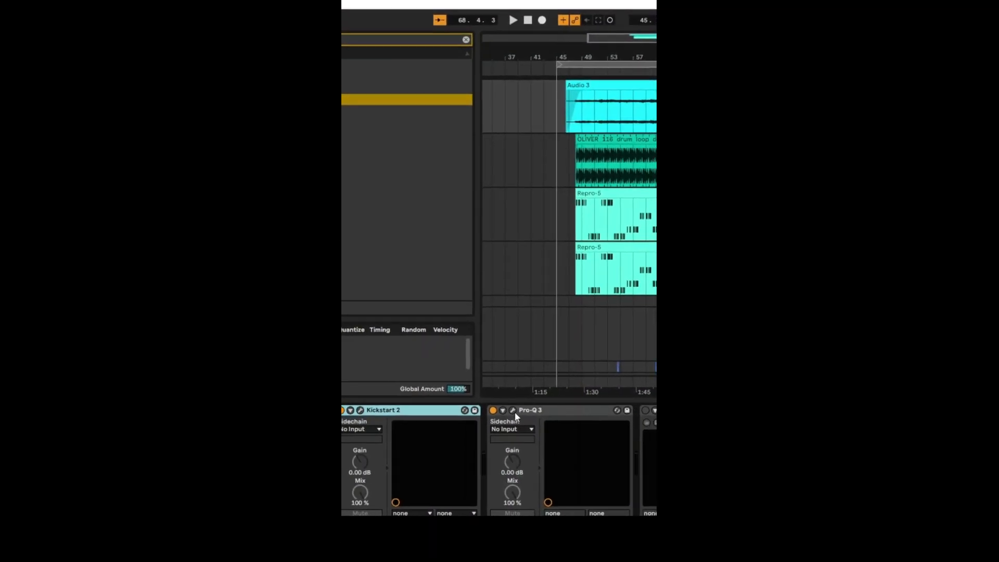
{"action": "left_click", "coordinate": [513, 412]}
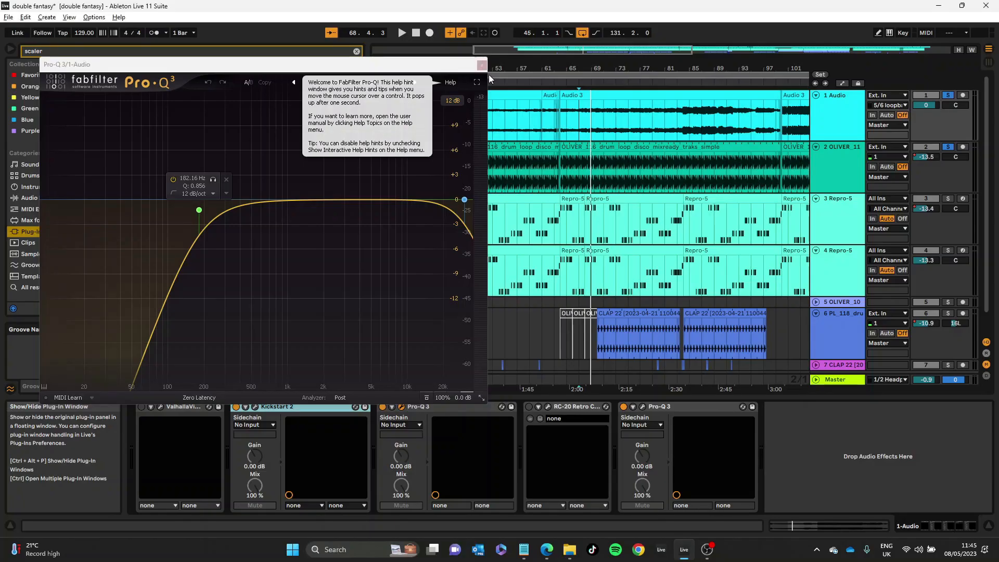
{"action": "left_click", "coordinate": [629, 54]}
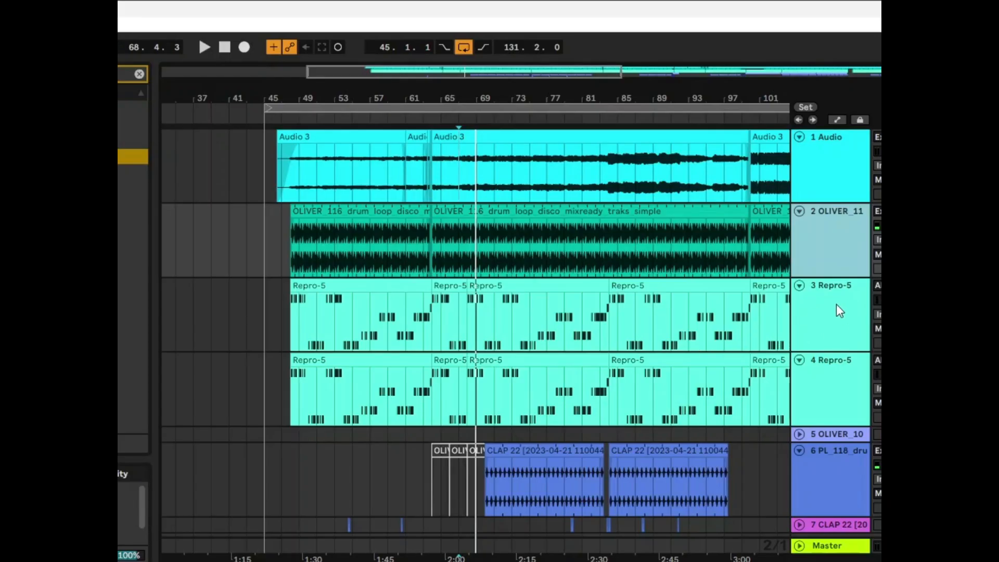
Play the Repro-5 clip starting at bar 68 on track 3 and inspect the track's Repro-5 instrument preset.
{"action": "left_click", "coordinate": [469, 313]}
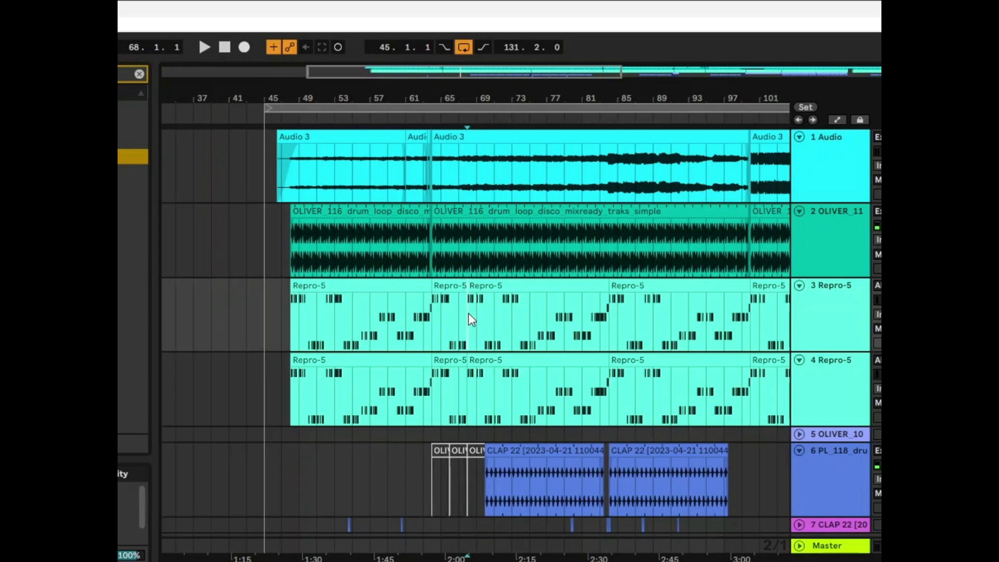
{"action": "left_click", "coordinate": [494, 289]}
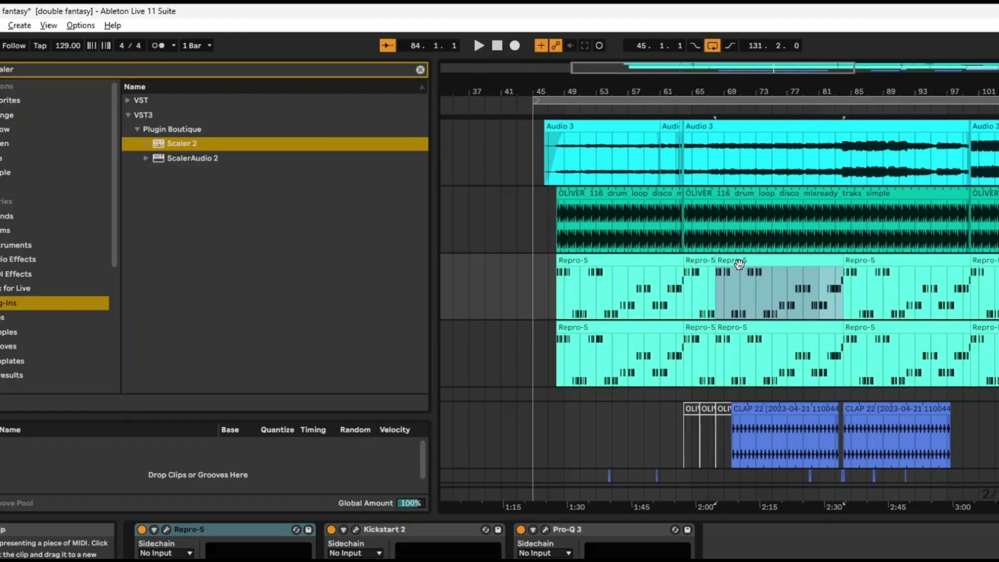
{"action": "key", "text": "space"}
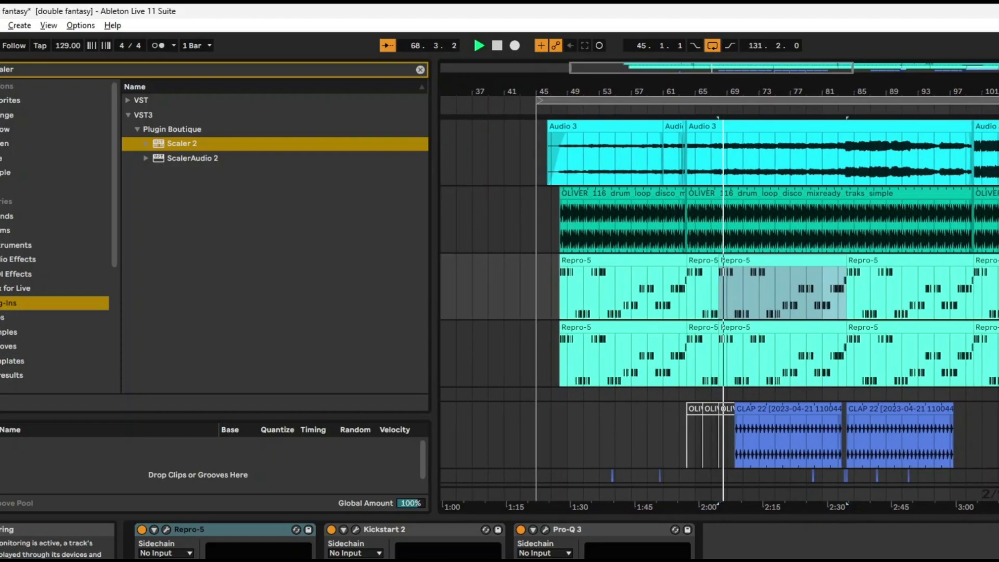
{"action": "left_click", "coordinate": [167, 528]}
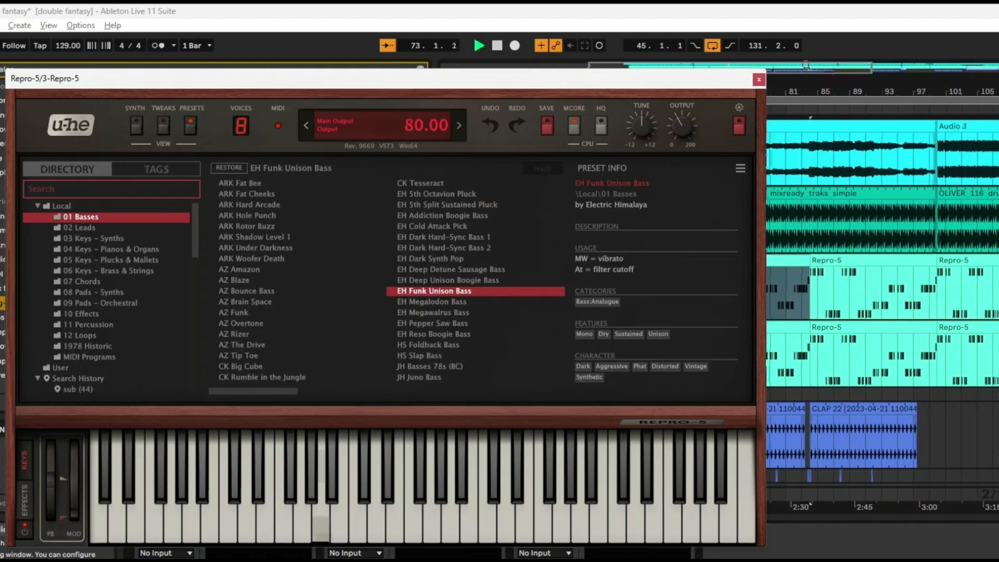
{"action": "left_click", "coordinate": [758, 80]}
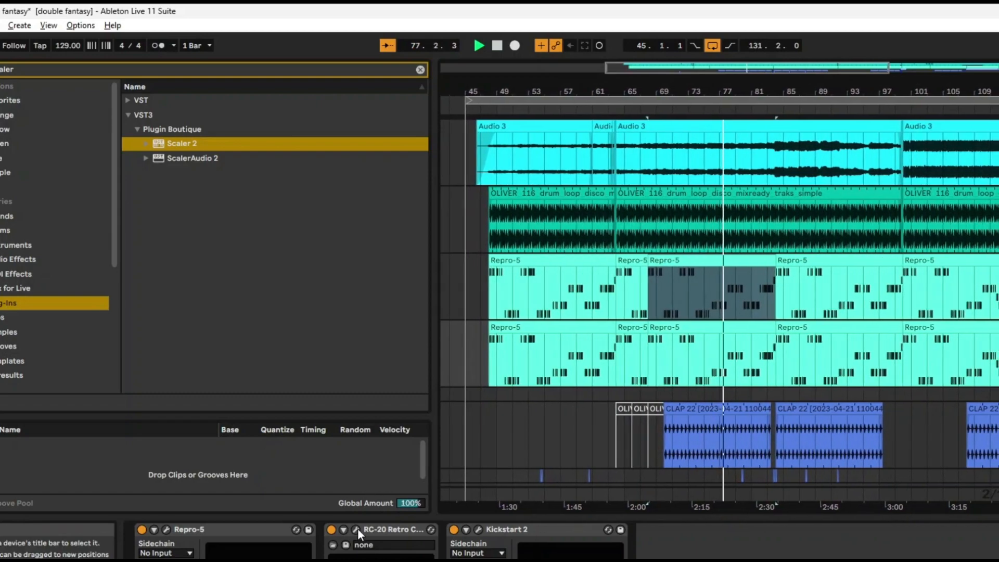
Compare the device chains of the two Repro-5 tracks and inspect the RC-20 Retro Color settings on track 4.
{"action": "left_click", "coordinate": [519, 528]}
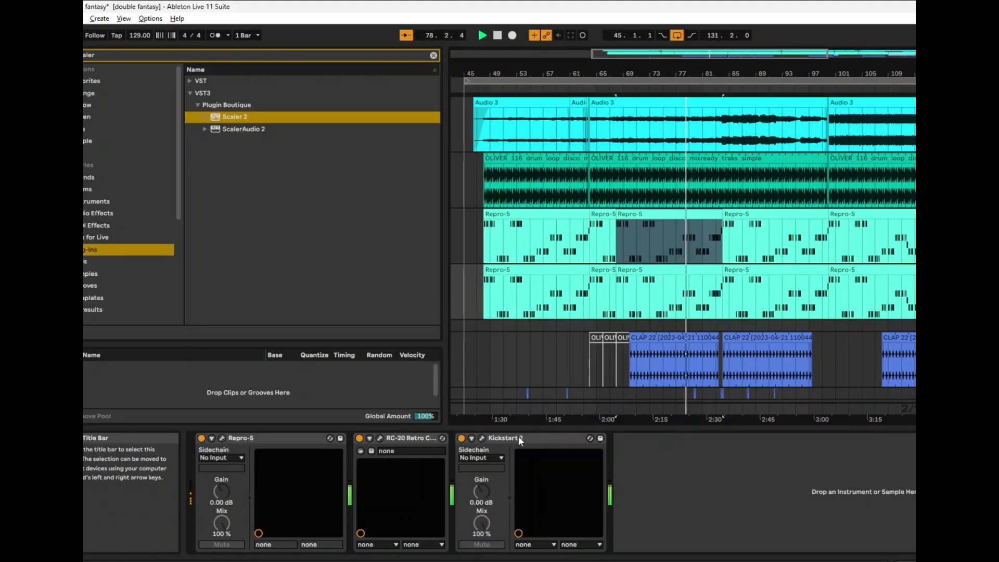
{"action": "key", "text": "Down"}
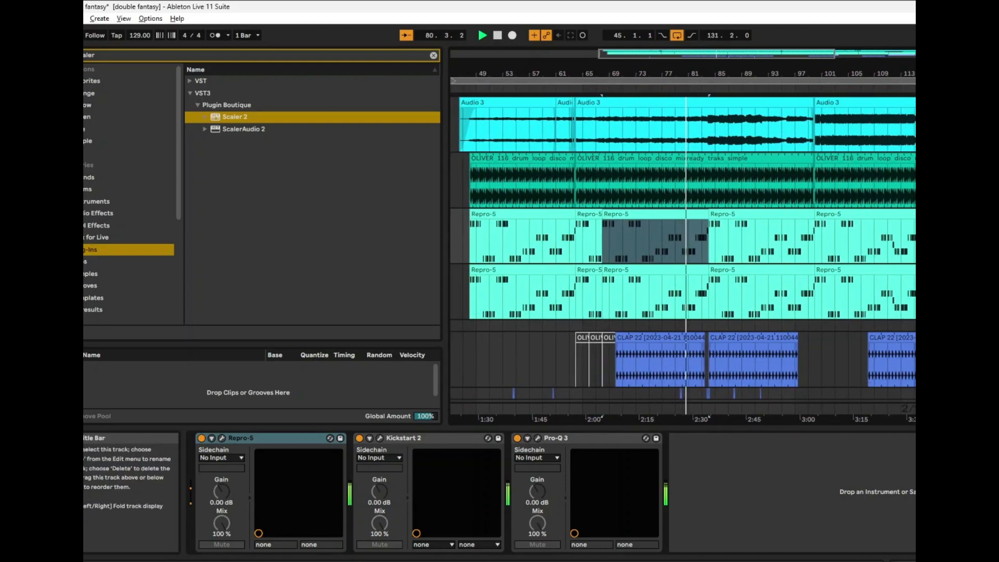
{"action": "key", "text": "Up"}
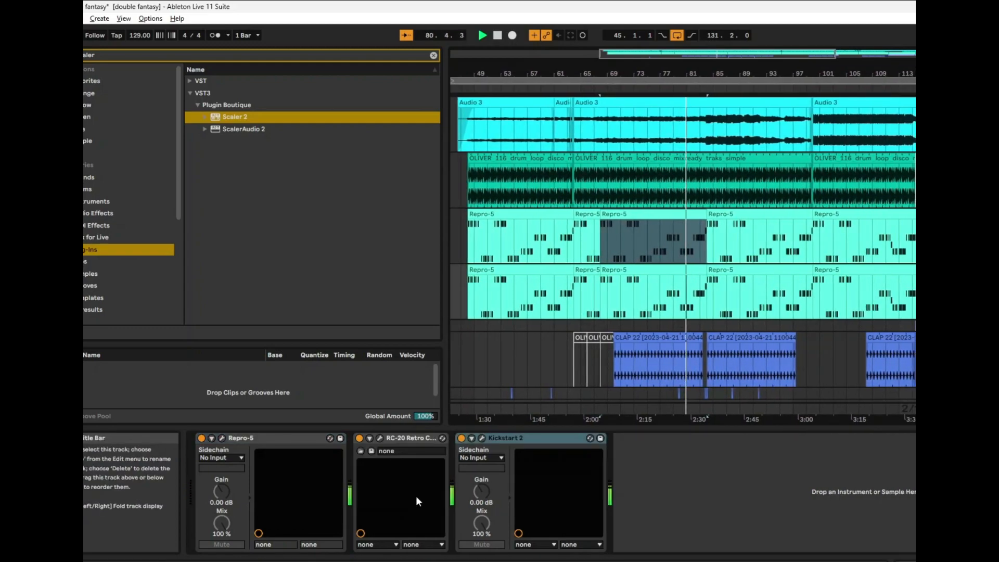
{"action": "left_click", "coordinate": [379, 439]}
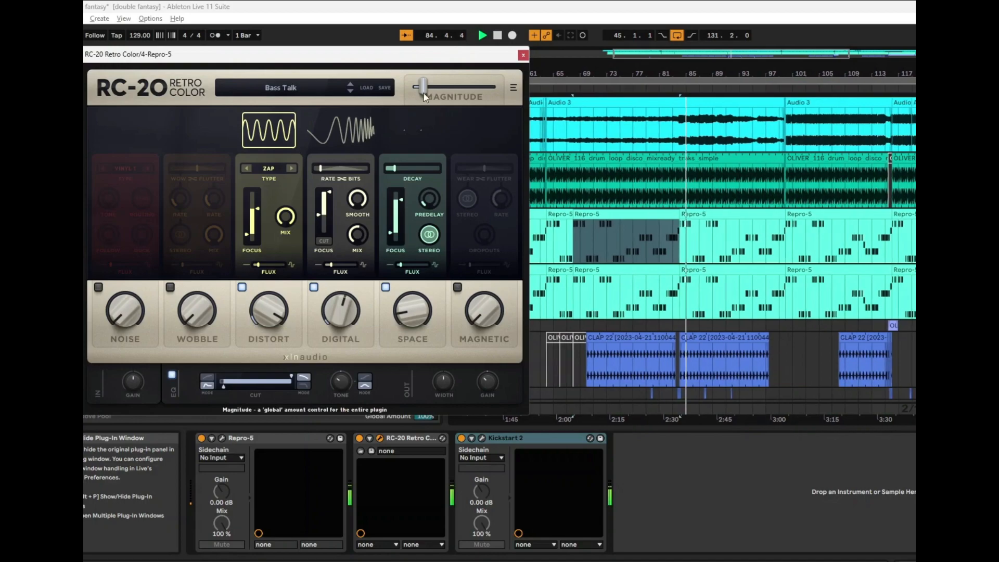
{"action": "left_click", "coordinate": [523, 55]}
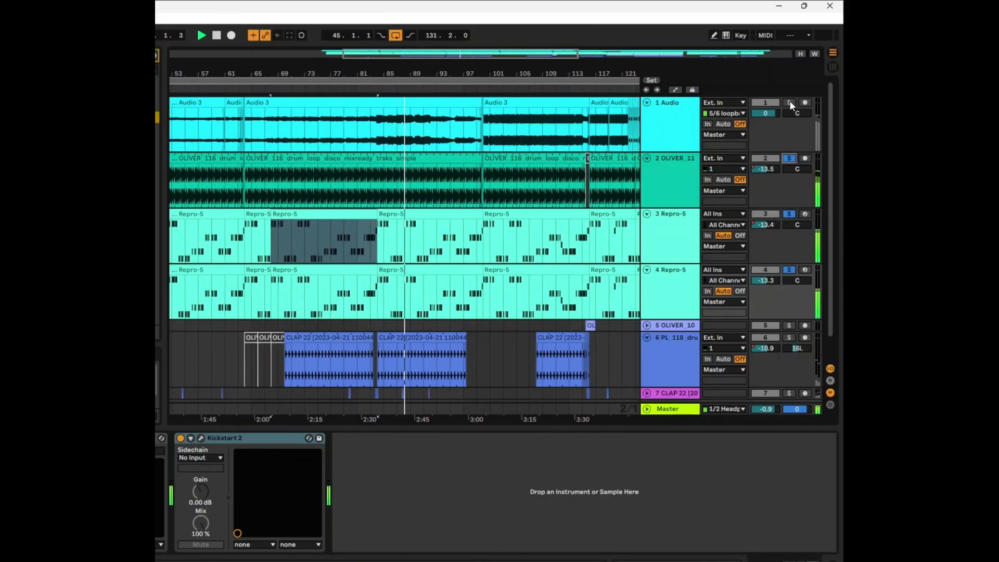
Solo the 1 Audio track along with the drum and bass tracks to hear them together, and stop playback.
{"action": "left_click", "coordinate": [788, 102]}
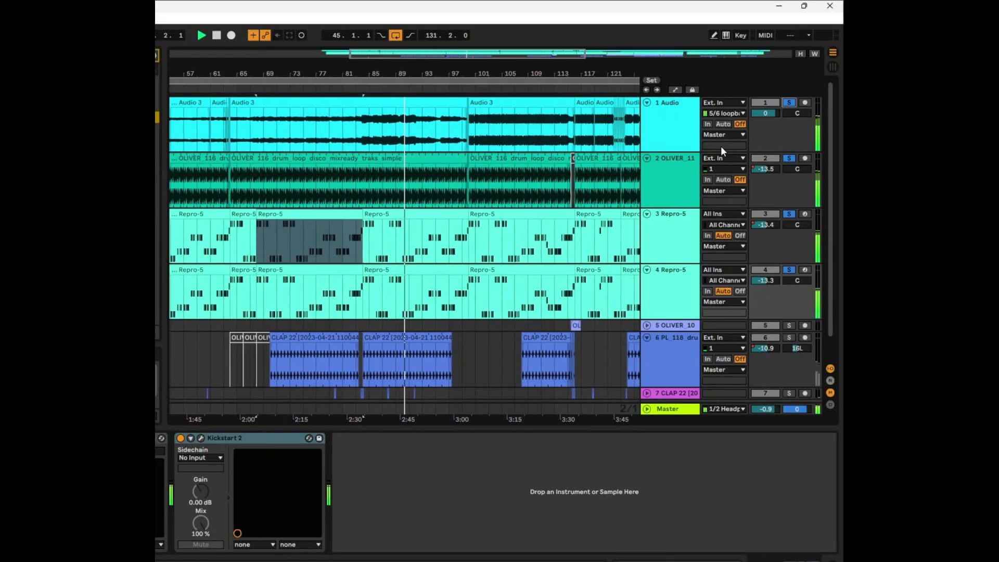
{"action": "key", "text": "space"}
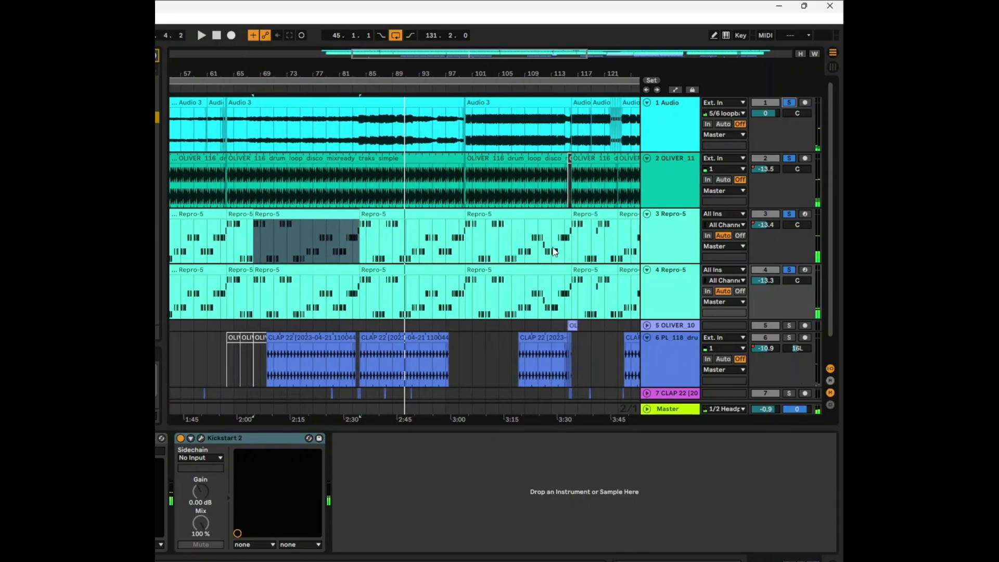
Solo the 6 PL_118_dru track and play its CLAP 22 clip starting at bar 84.
{"action": "scroll", "coordinate": [510, 282], "scroll_direction": "down", "scroll_amount": 2}
{"action": "left_click", "coordinate": [417, 316]}
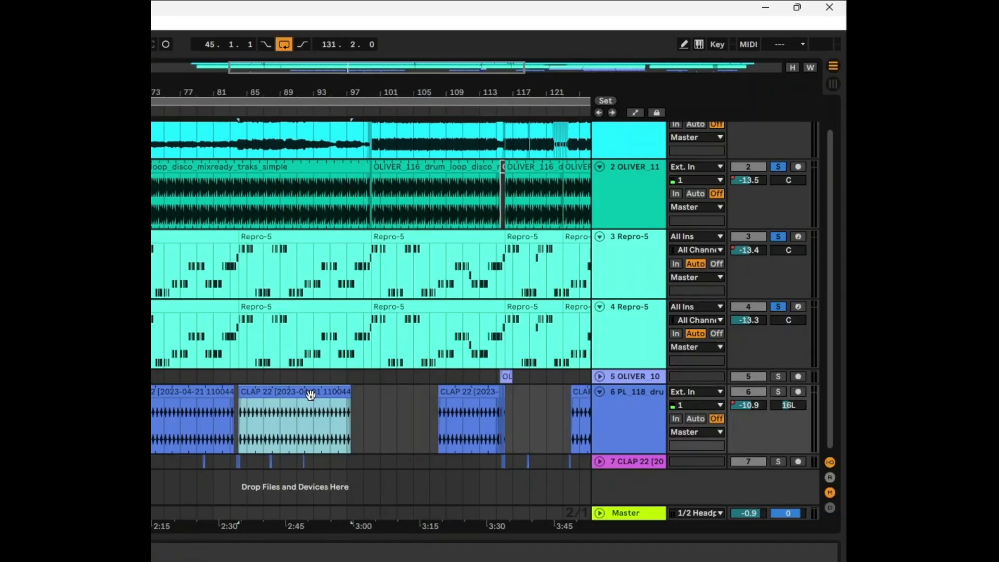
{"action": "left_click", "coordinate": [773, 390]}
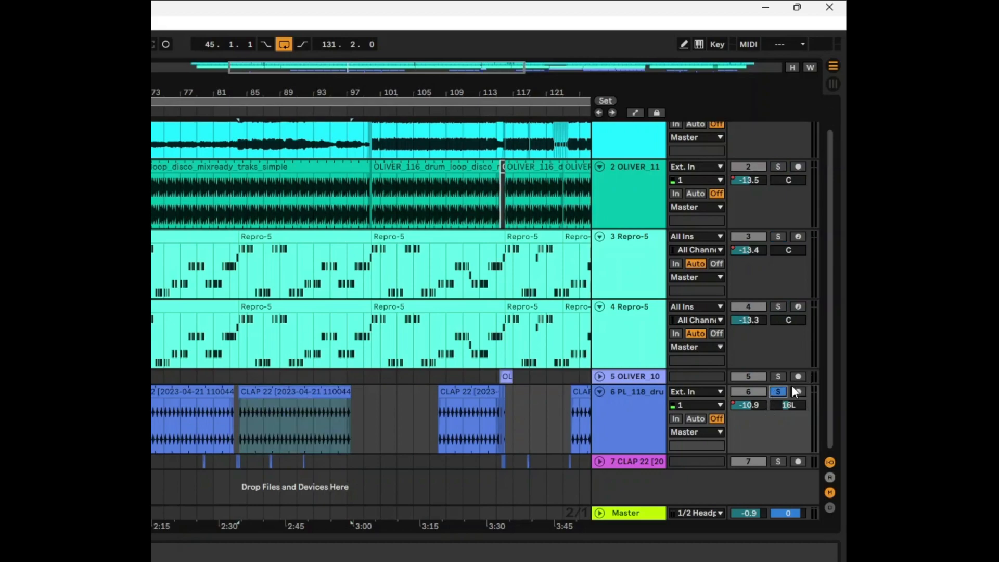
{"action": "left_click_drag", "start_coordinate": [196, 527], "coordinate": [253, 527]}
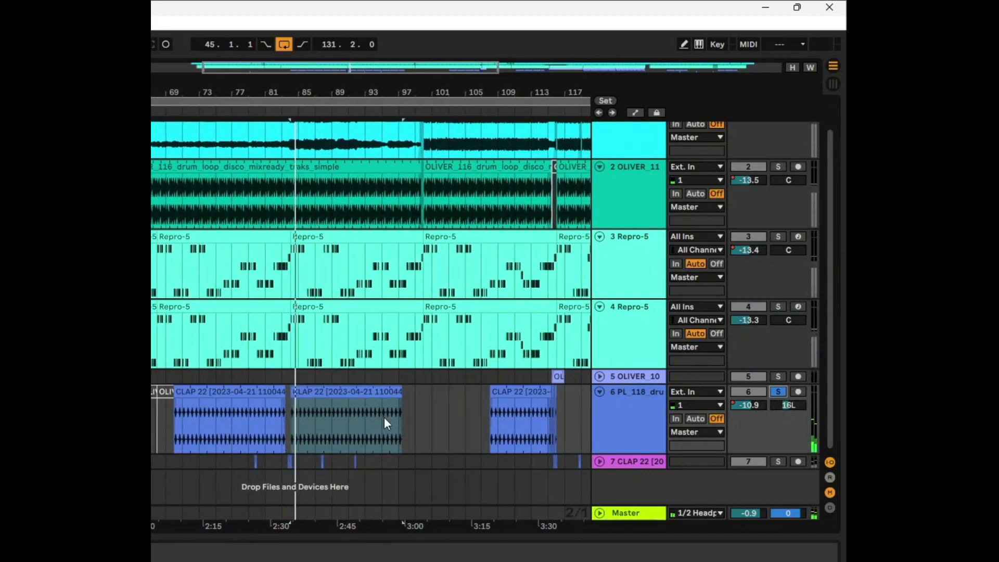
Solo the 7 CLAP 22 track, select its short clip near bar 84, and unfold the track.
{"action": "left_click", "coordinate": [778, 461]}
{"action": "left_click", "coordinate": [279, 461]}
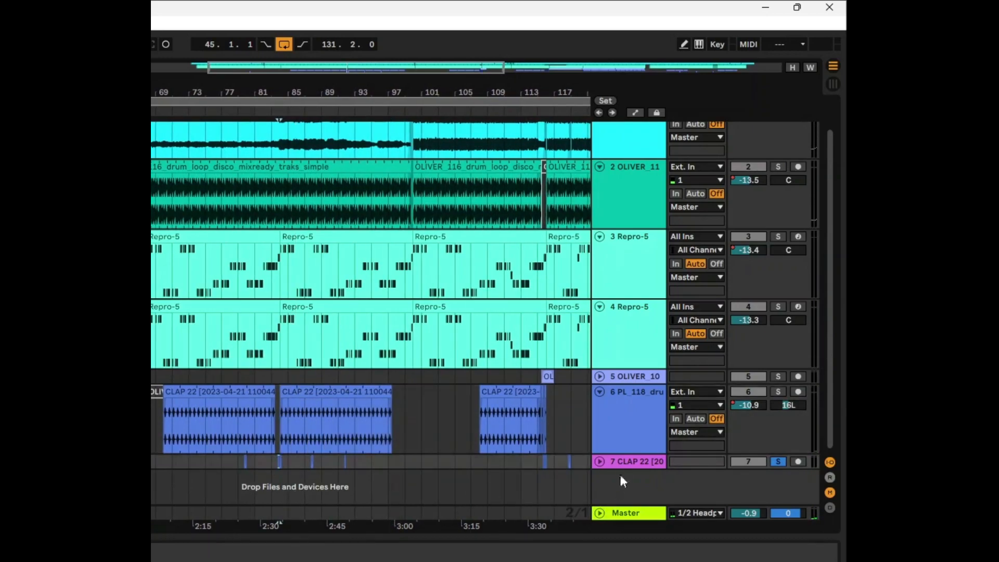
{"action": "left_click", "coordinate": [598, 462]}
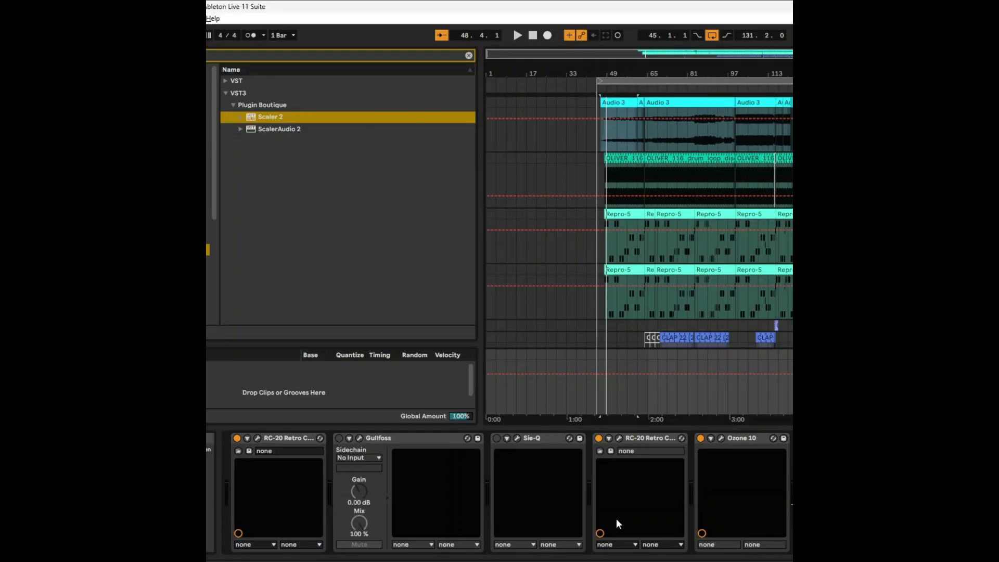
Inspect RC-20 Retro Color and its preset browser on the Master track, and close the plug-in window.
{"action": "left_click", "coordinate": [642, 439]}
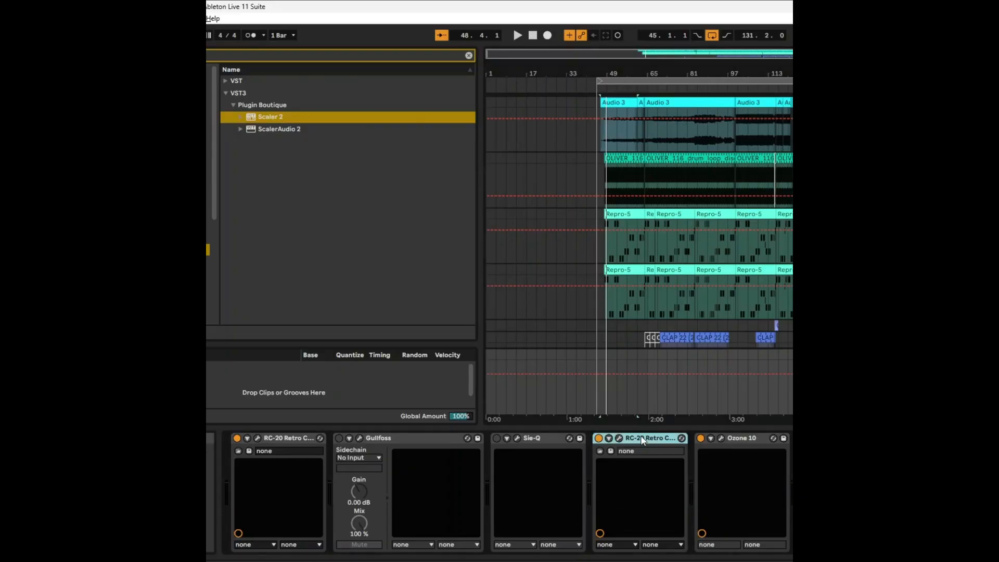
{"action": "left_click", "coordinate": [618, 438]}
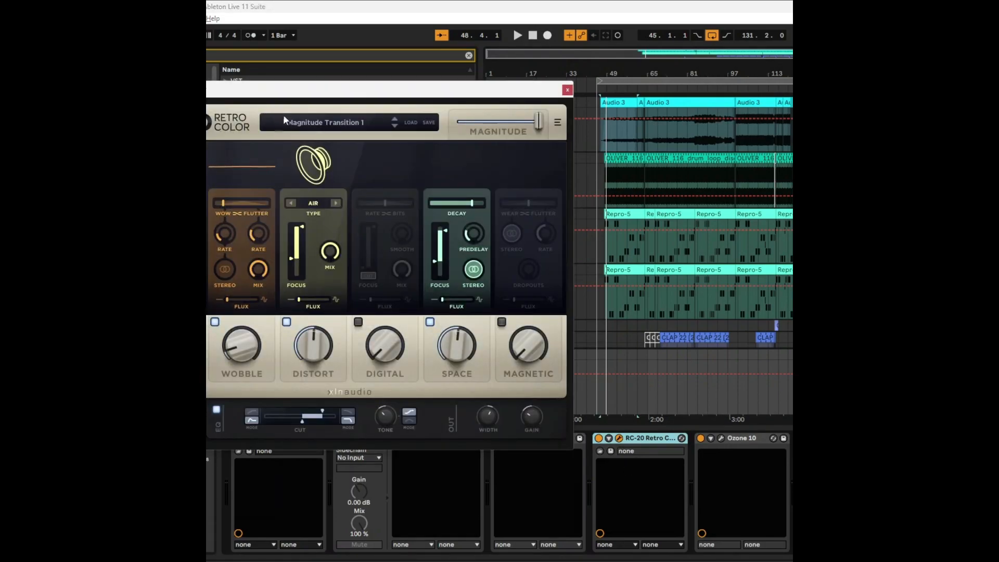
{"action": "left_click", "coordinate": [323, 123]}
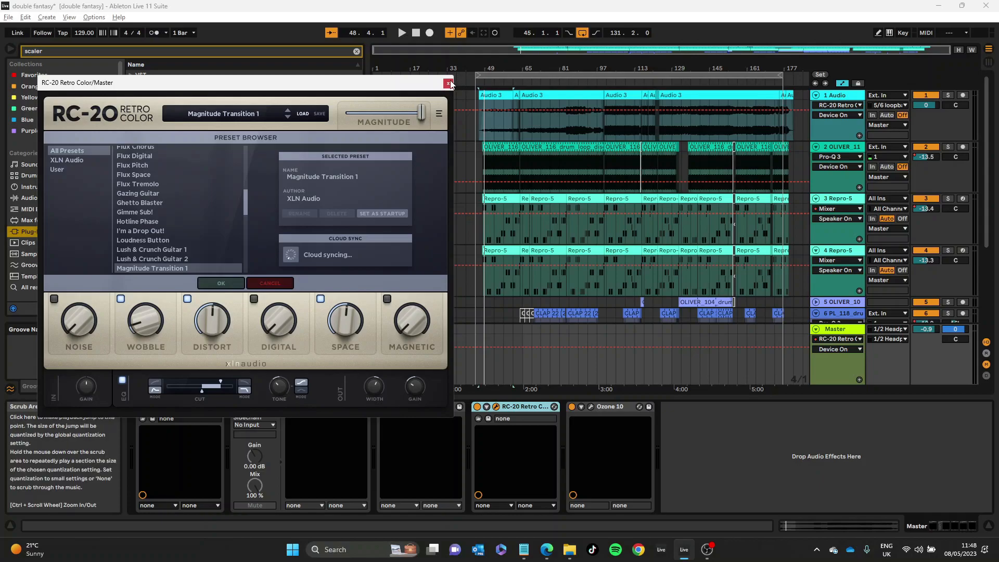
{"action": "left_click", "coordinate": [447, 83]}
Display the RC-20 Retro Color Magnitude automation envelope on the Master track.
{"action": "left_click", "coordinate": [837, 349]}
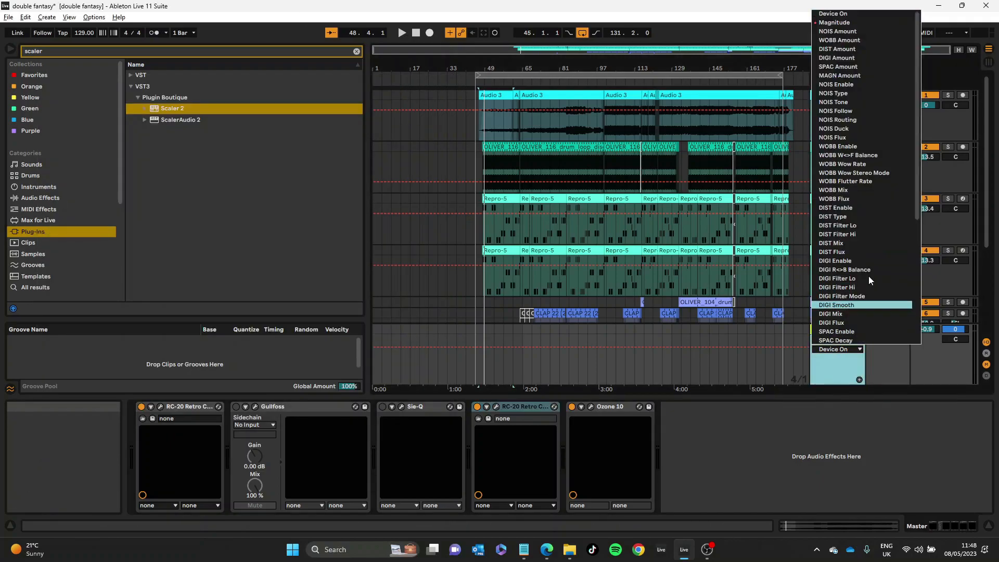
{"action": "left_click", "coordinate": [860, 23]}
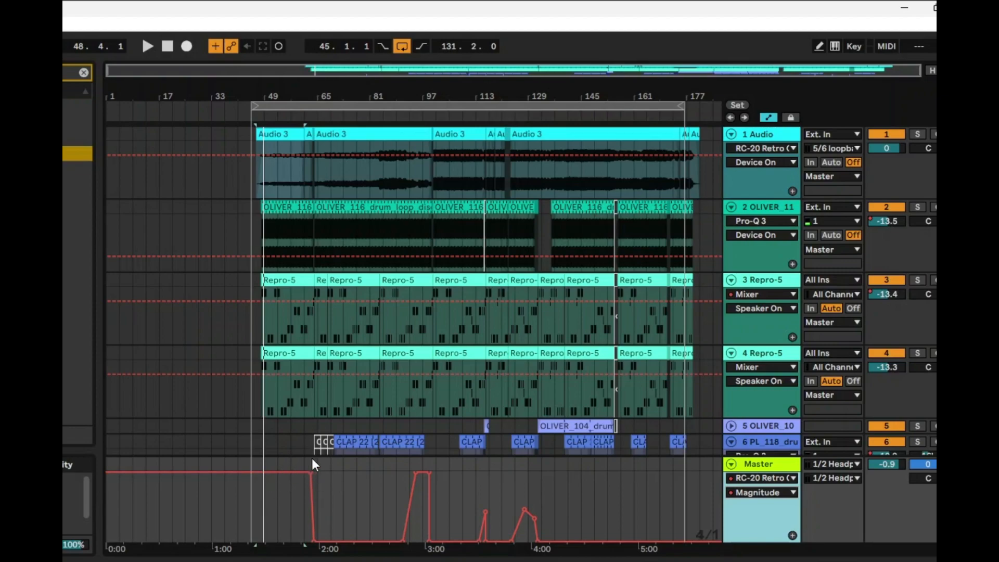
{"action": "left_click", "coordinate": [491, 411]}
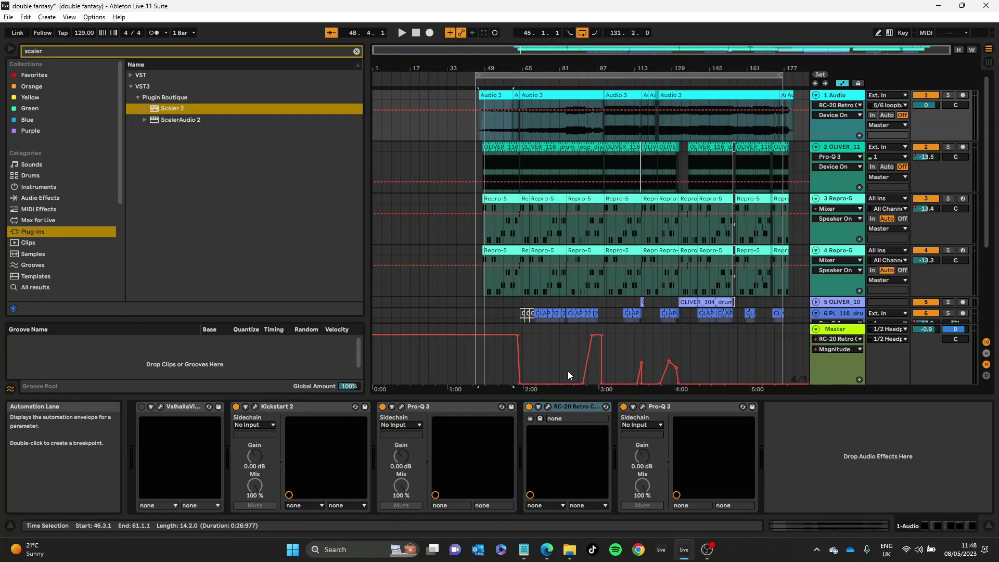
Play the arrangement with the loop shifted to start at bar 41, examine the transition around bar 64 up close, and stop playback.
{"action": "key", "text": "space"}
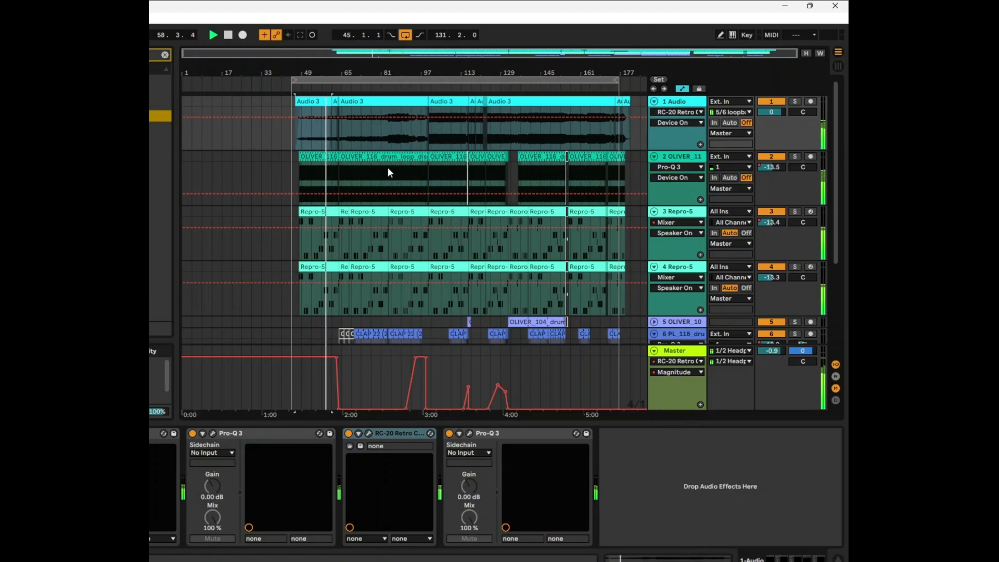
{"action": "left_click", "coordinate": [339, 79]}
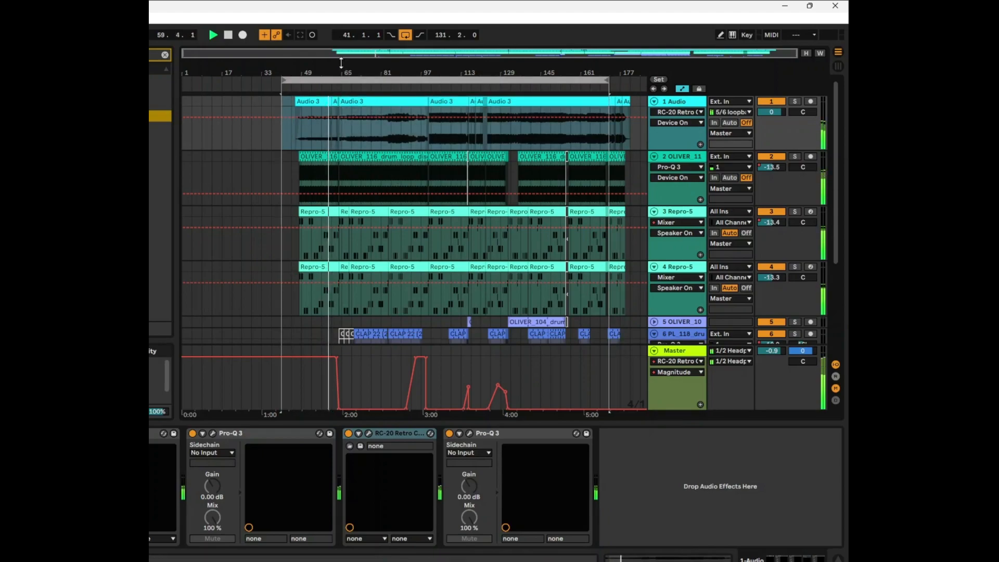
{"action": "key", "text": "z"}
{"action": "left_click_drag", "start_coordinate": [273, 57], "coordinate": [398, 91]}
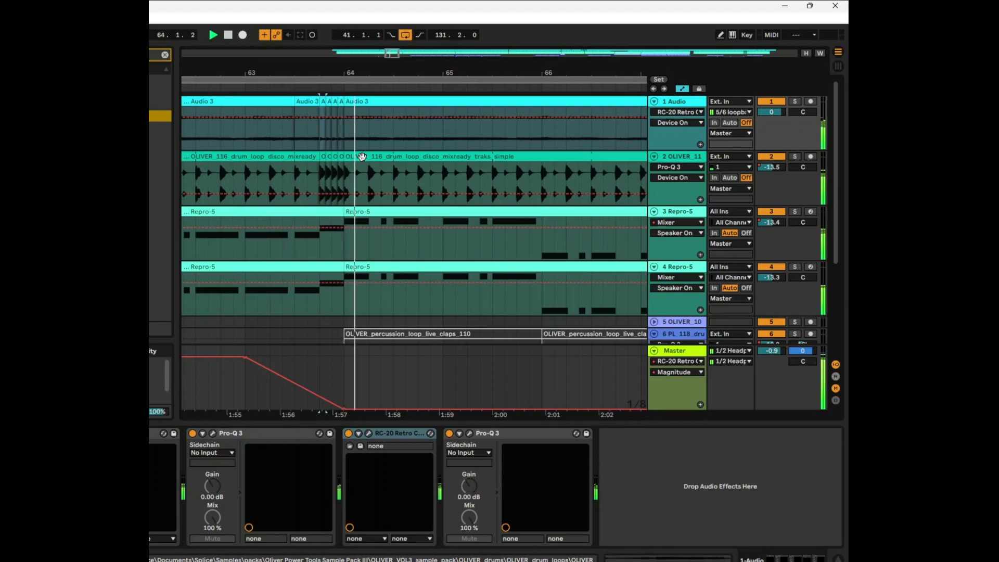
{"action": "scroll", "coordinate": [409, 126], "scroll_direction": "down", "scroll_amount": 3}
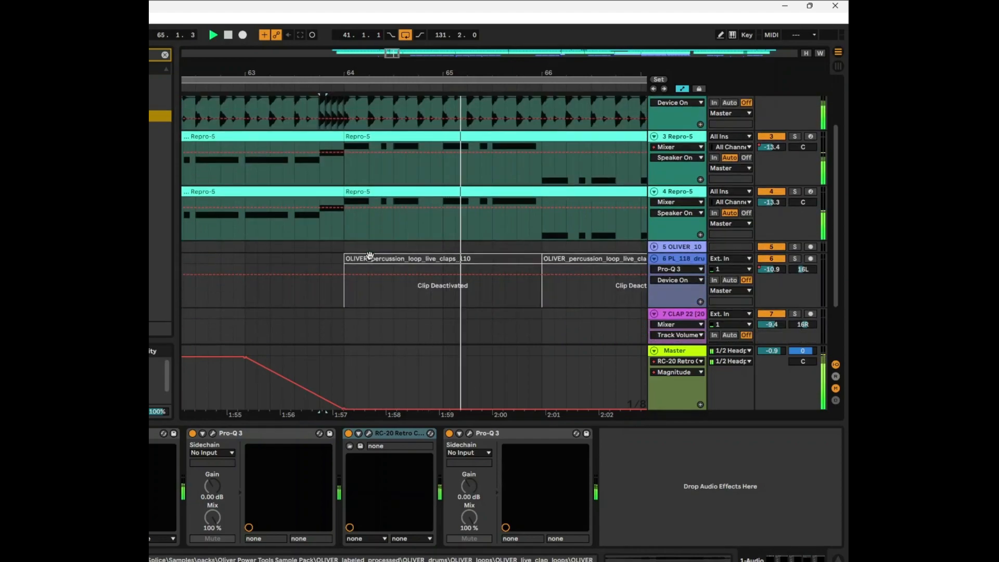
{"action": "scroll", "coordinate": [408, 125], "scroll_direction": "up", "scroll_amount": 3}
{"action": "key", "text": "w"}
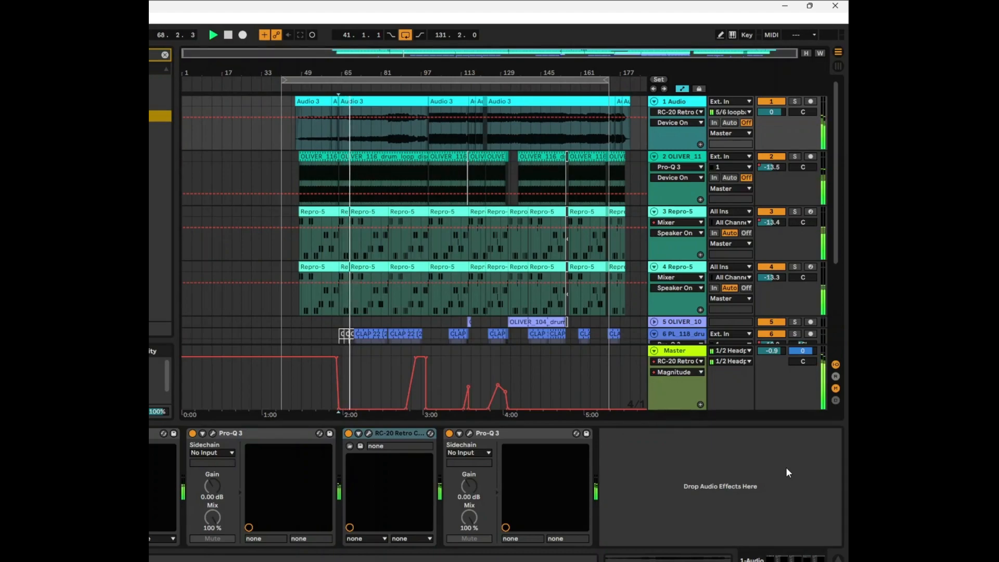
{"action": "key", "text": "space"}
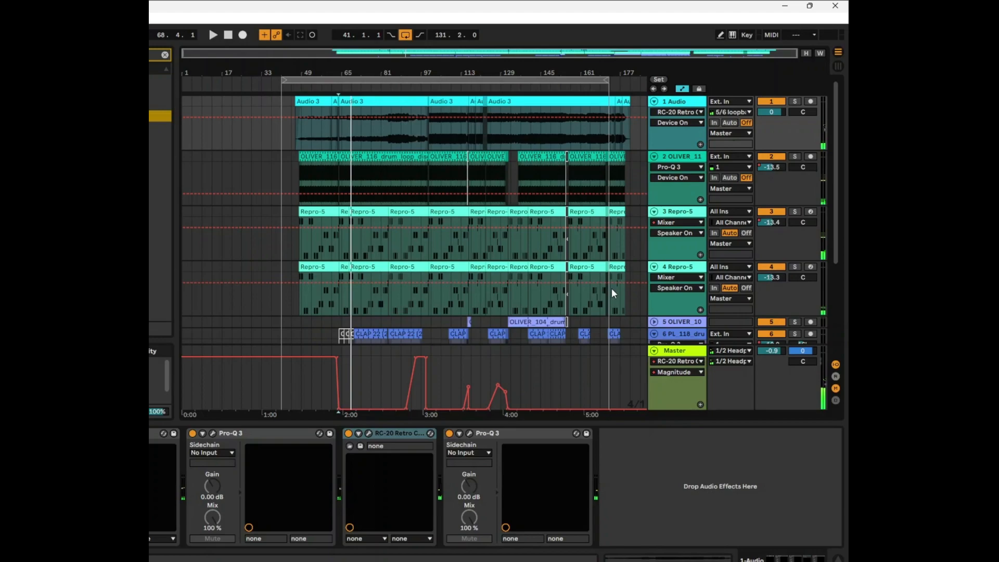